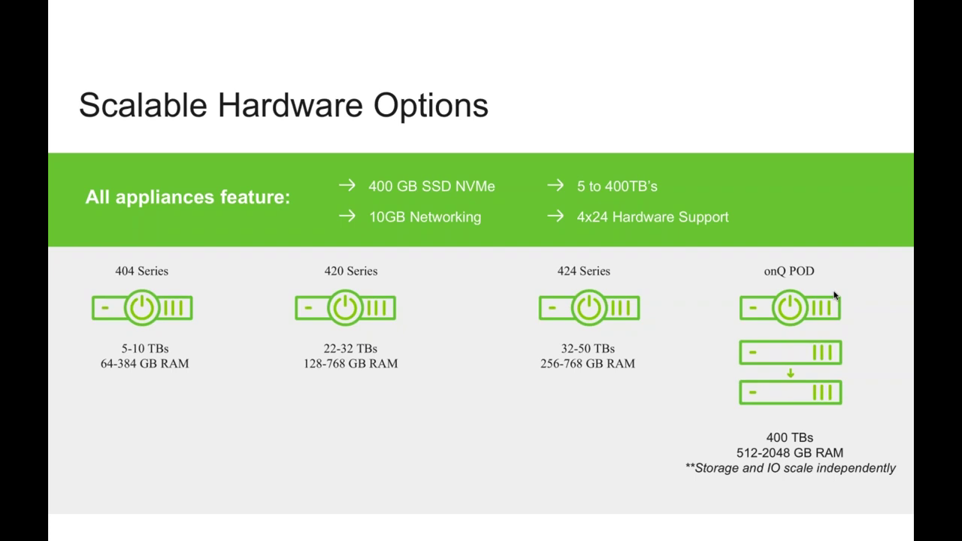
Step: Revisit the Q&A and Scalable Hardware Options slides, exit the slideshow and launch TeamViewer
{"action": "key", "text": "Right"}
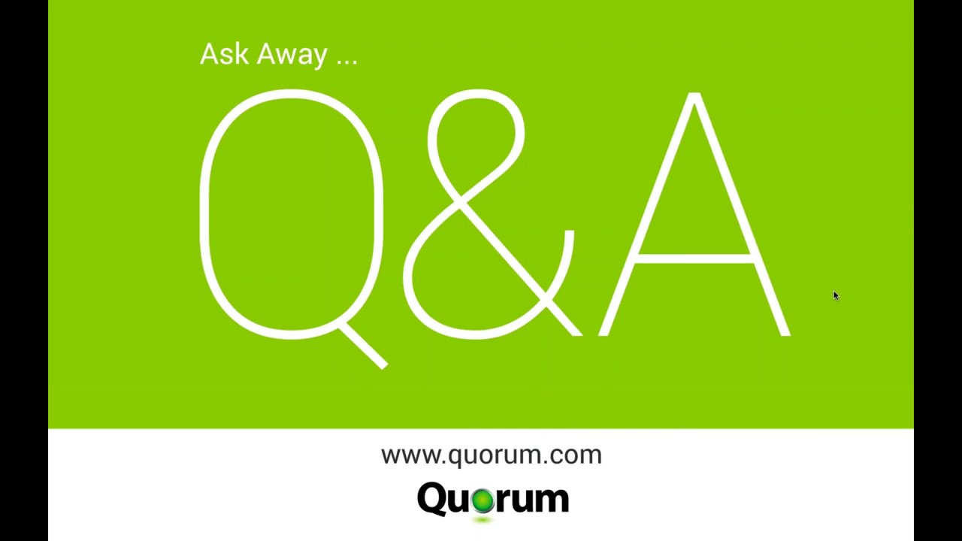
{"action": "key", "text": "Left"}
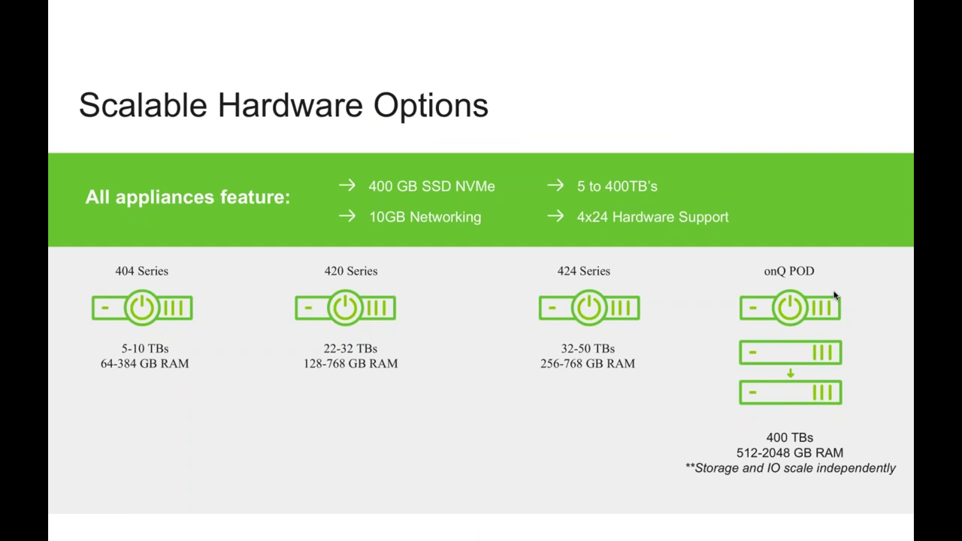
{"action": "key", "text": "ctrl+Left"}
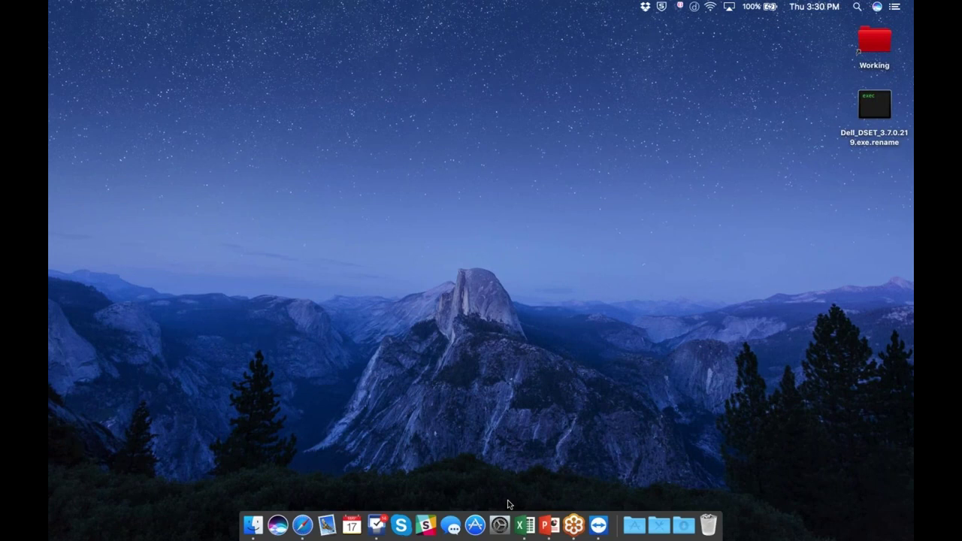
{"action": "left_click", "coordinate": [598, 524]}
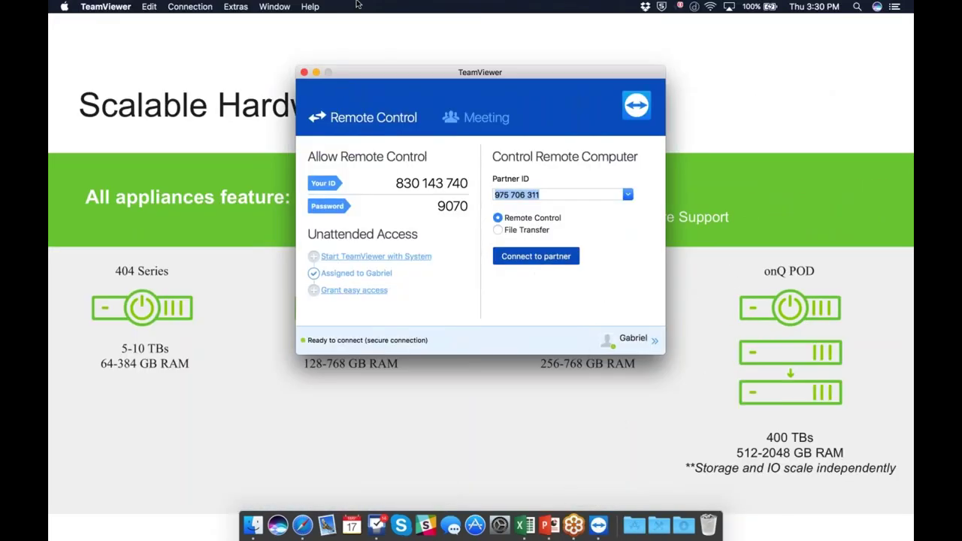
Step: Bring the VLAB-D-LANDING remote session forward from TeamViewer's Window menu
{"action": "left_click", "coordinate": [285, 7]}
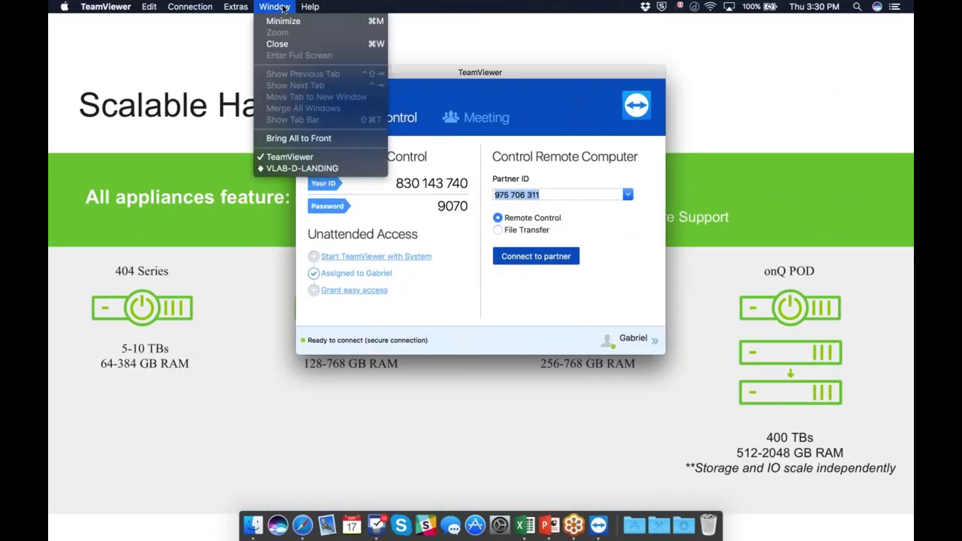
{"action": "left_click", "coordinate": [287, 168]}
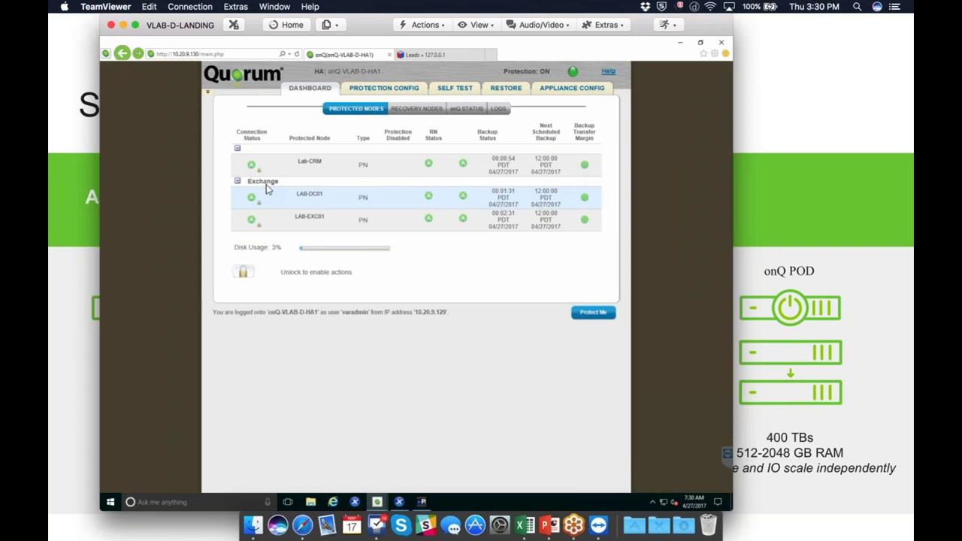
Step: Deactivate vLab-D-CRM's network interface in XenCenter, then return to the onQ dashboard window
{"action": "left_click", "coordinate": [433, 55]}
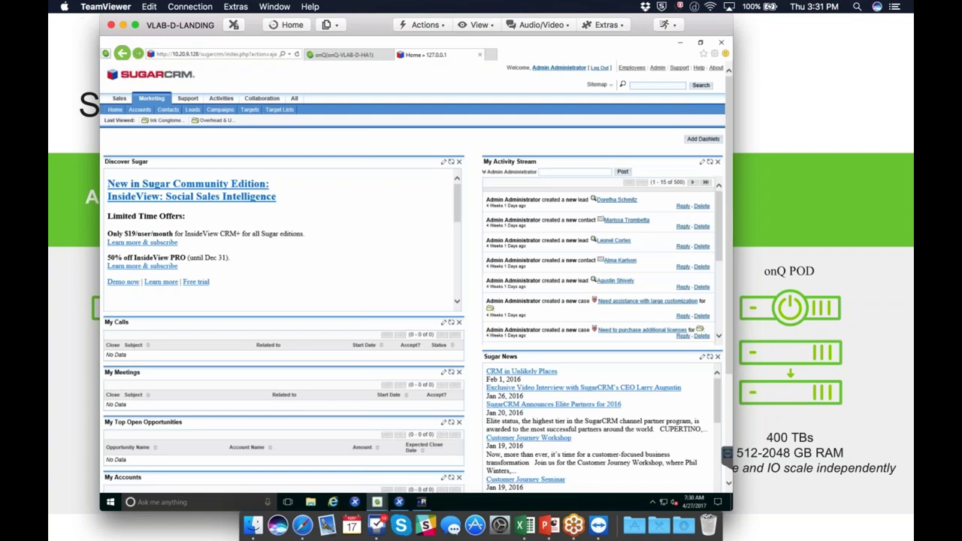
{"action": "left_click", "coordinate": [399, 502]}
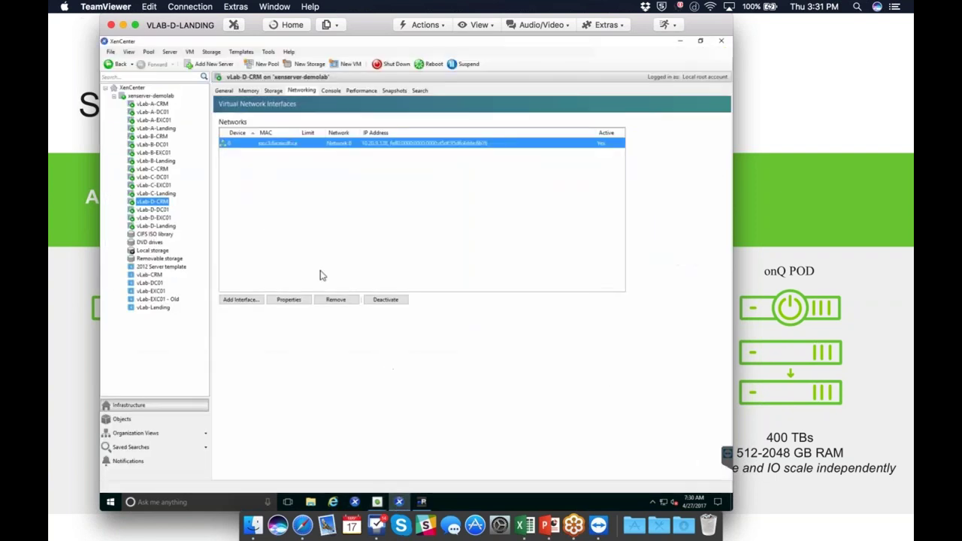
{"action": "left_click", "coordinate": [388, 302]}
{"action": "left_click", "coordinate": [378, 503]}
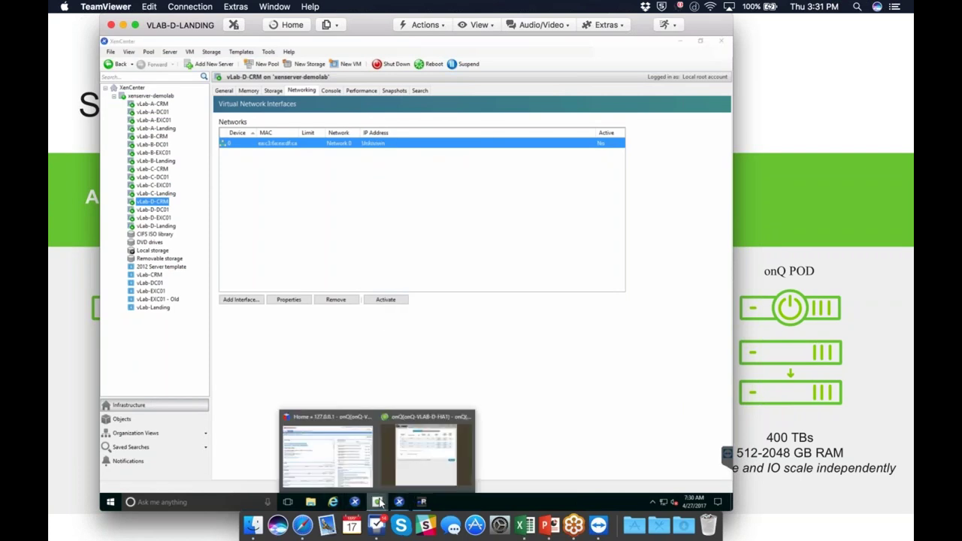
{"action": "left_click", "coordinate": [402, 451]}
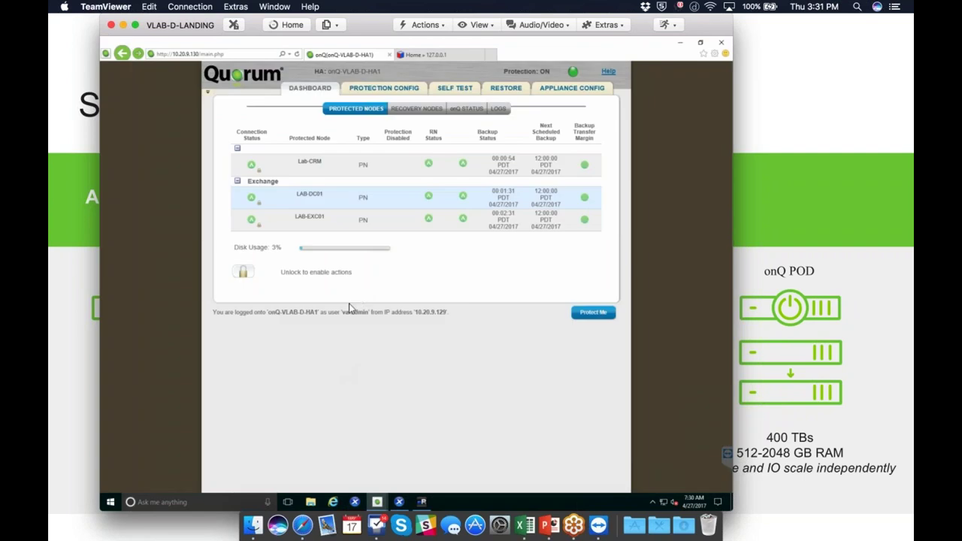
Step: Confirm SugarCRM's Meetings list now errors, then show onQ's Recovery Nodes list
{"action": "left_click", "coordinate": [425, 57]}
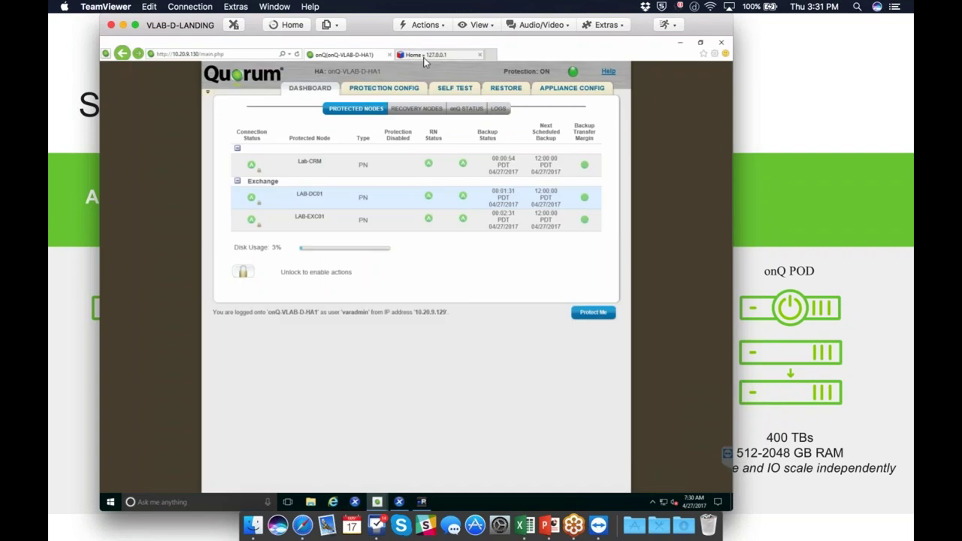
{"action": "left_click", "coordinate": [227, 110]}
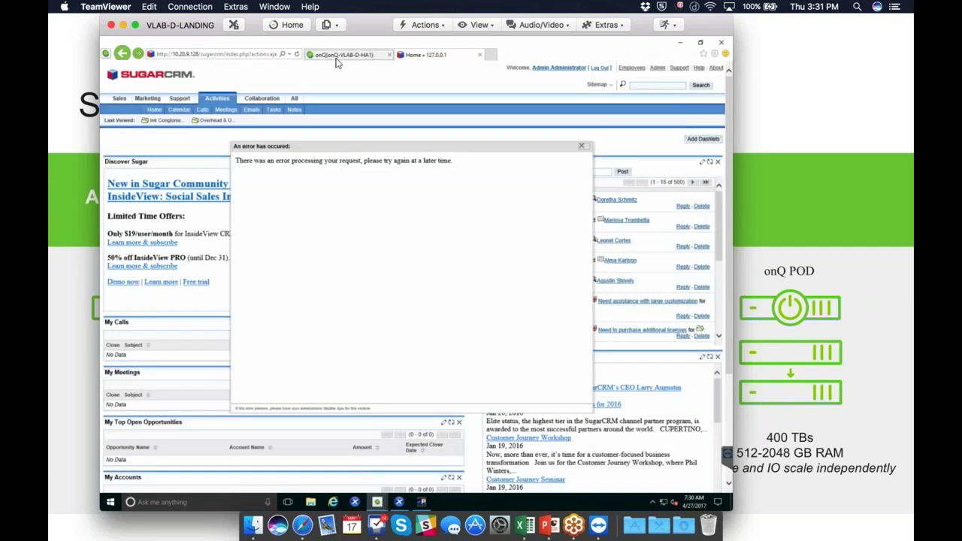
{"action": "left_click", "coordinate": [336, 58]}
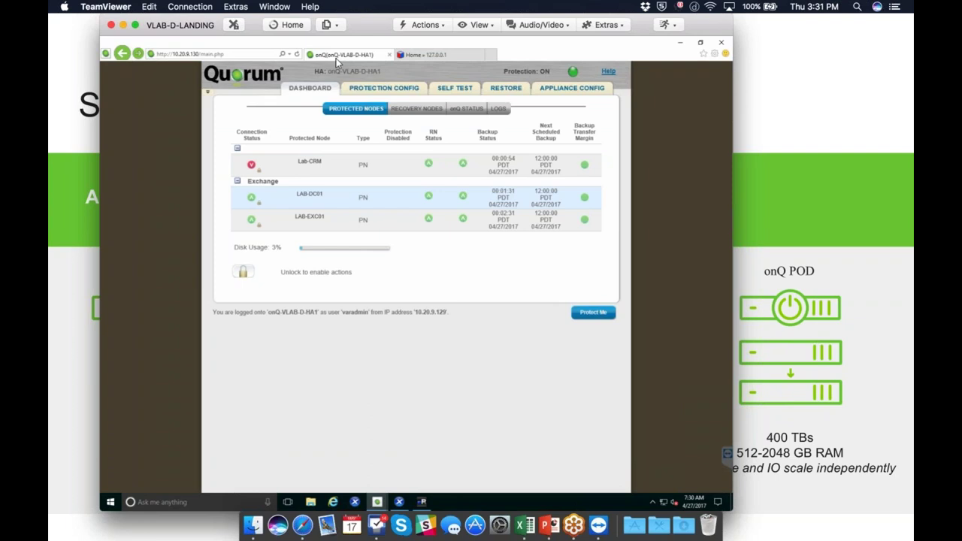
{"action": "left_click", "coordinate": [424, 111]}
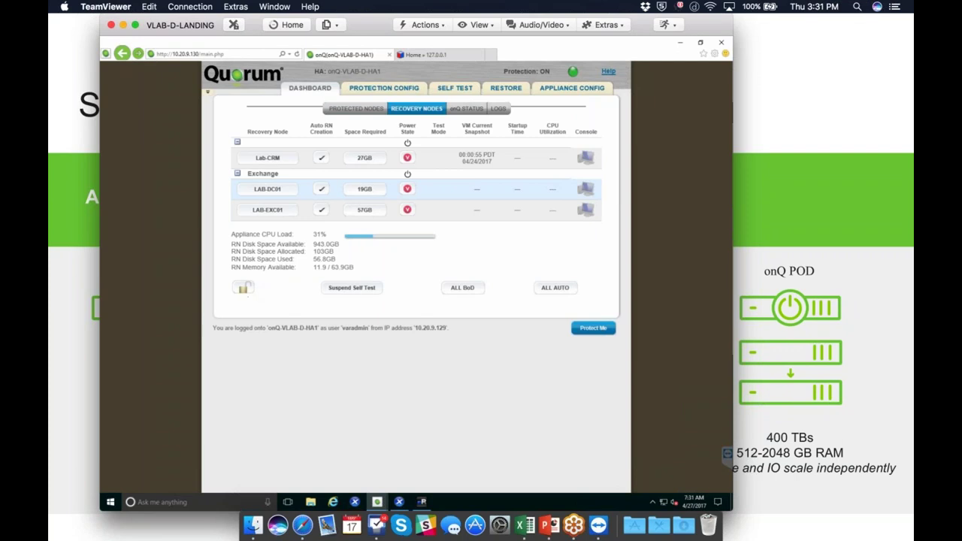
Step: Open the power-on options for the Lab-CRM recovery node
{"action": "left_click", "coordinate": [408, 158]}
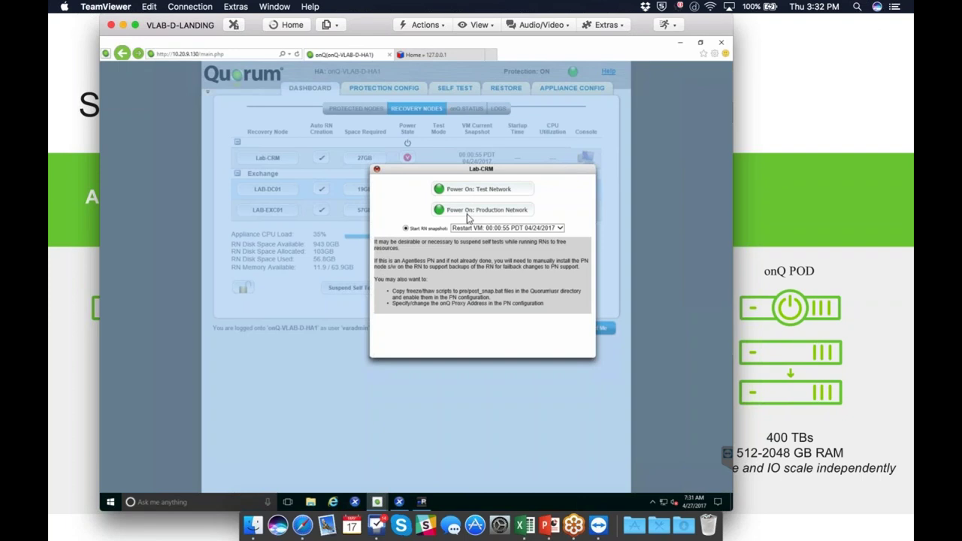
Step: Power Lab-CRM on in the production network from the 04/24/2017 Restart VM snapshot, keeping backups enabled
{"action": "left_click", "coordinate": [475, 228]}
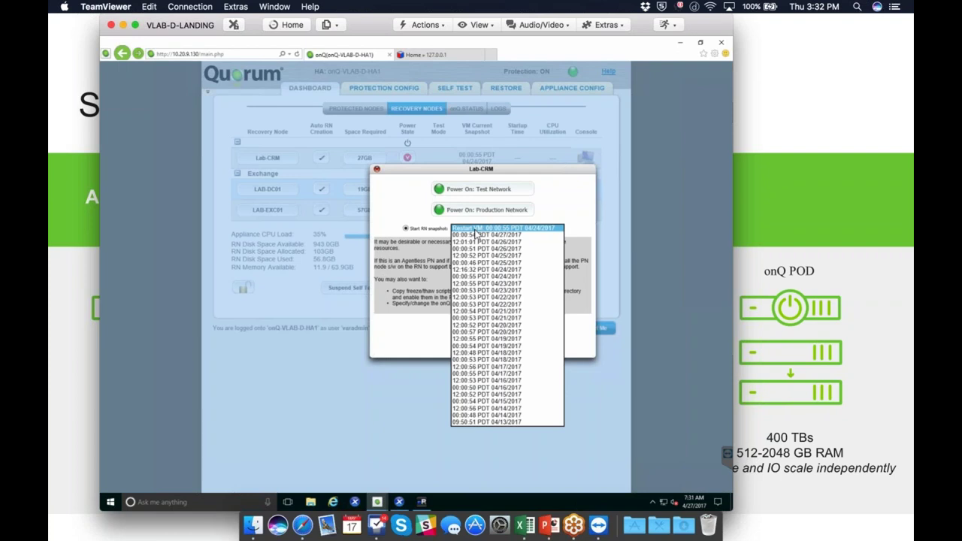
{"action": "left_click", "coordinate": [476, 228]}
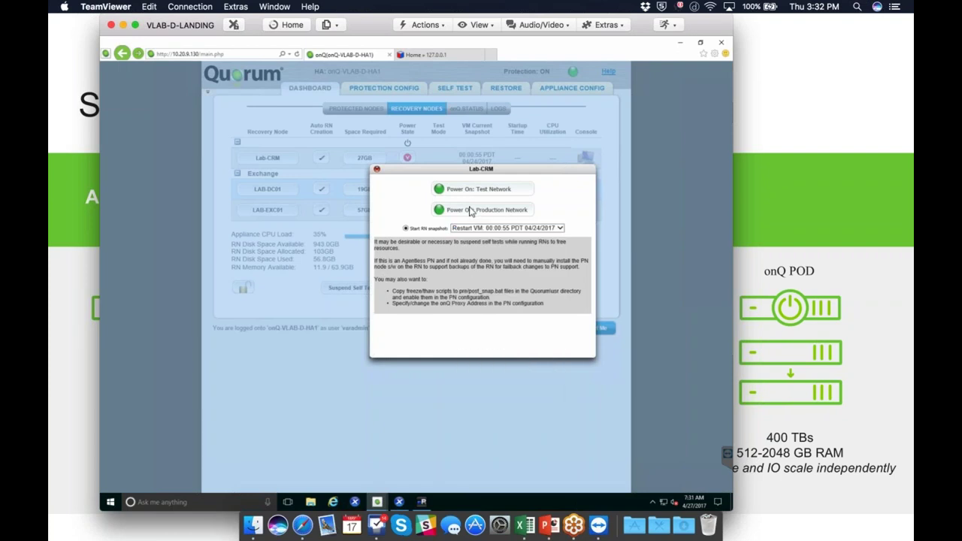
{"action": "left_click", "coordinate": [471, 211]}
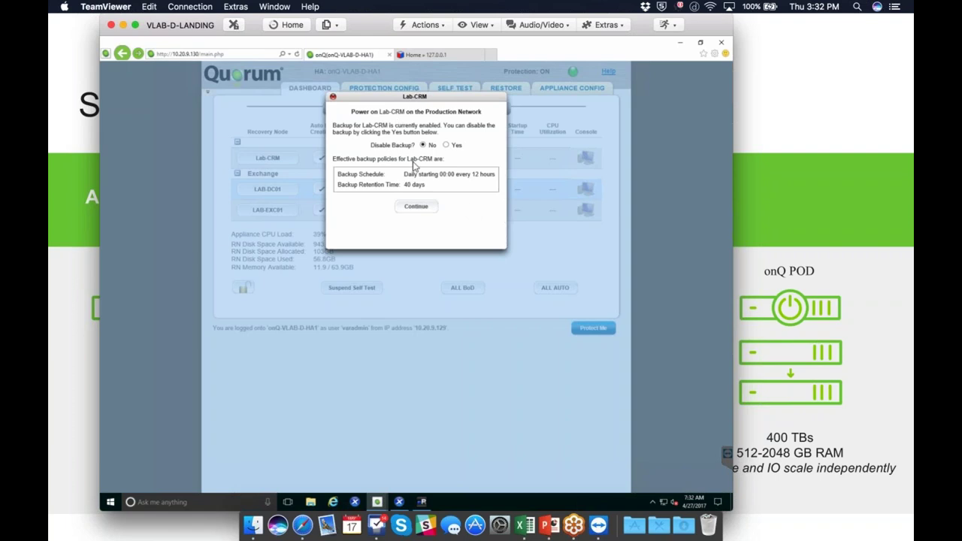
{"action": "left_click", "coordinate": [417, 208]}
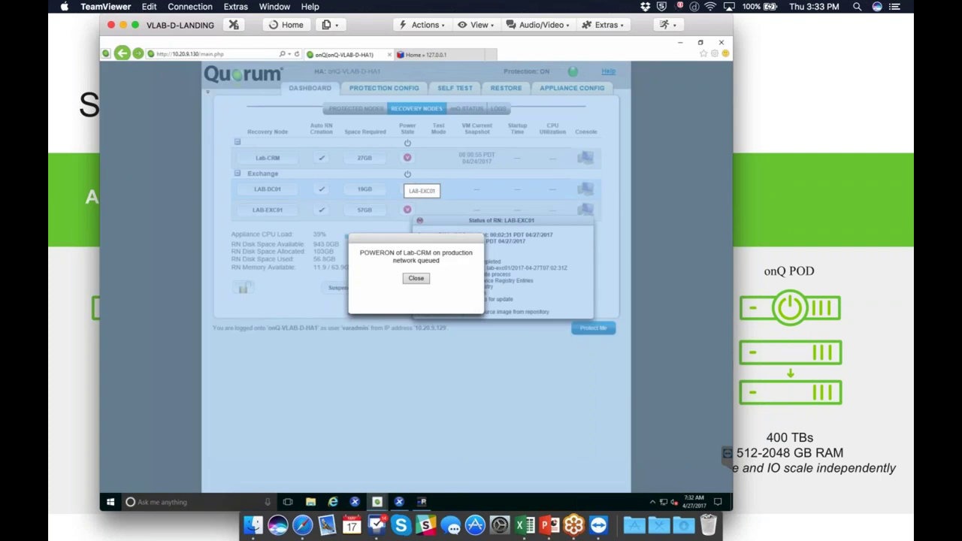
{"action": "left_click", "coordinate": [417, 278]}
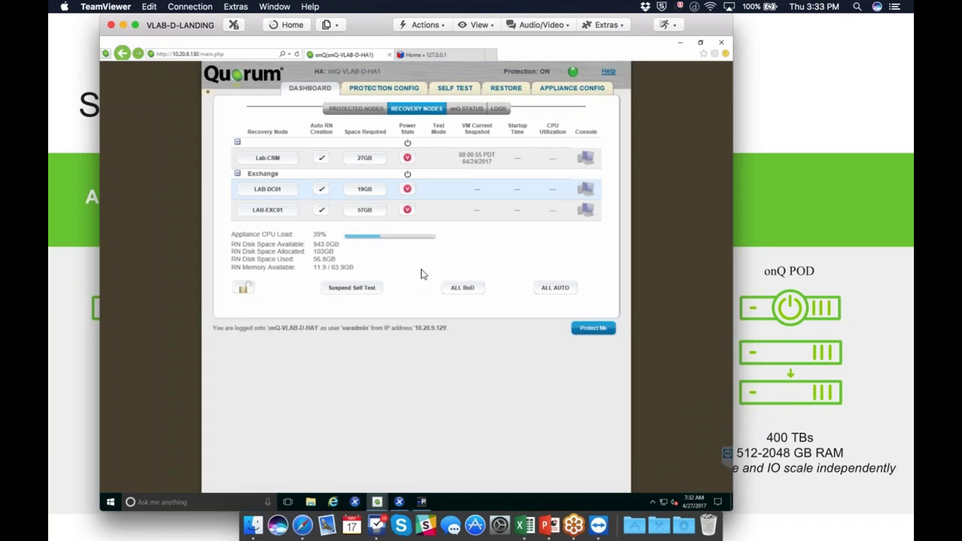
{"action": "left_click", "coordinate": [496, 91]}
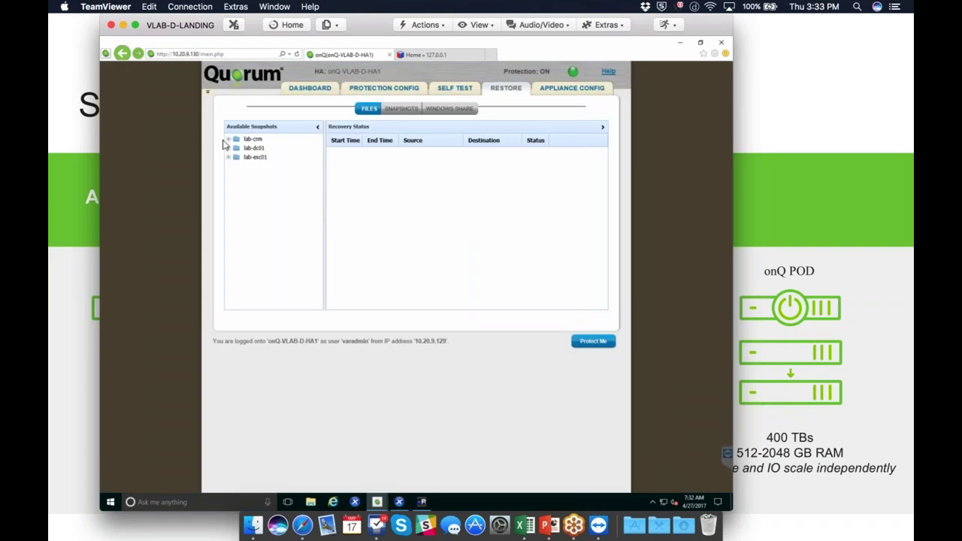
Step: Browse lab-crm's 2017-04-27 snapshot for file restore, then close the File restore window
{"action": "left_click", "coordinate": [227, 140]}
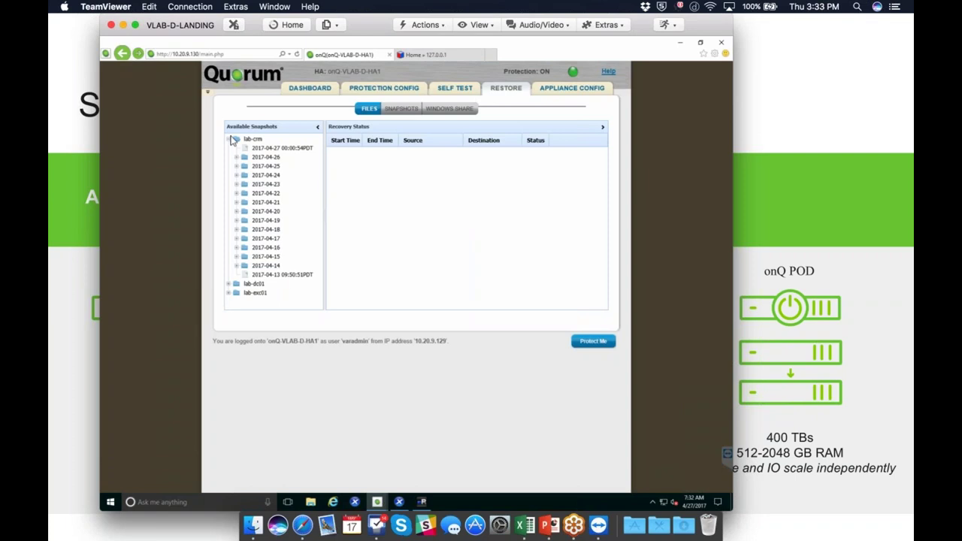
{"action": "left_click", "coordinate": [267, 151]}
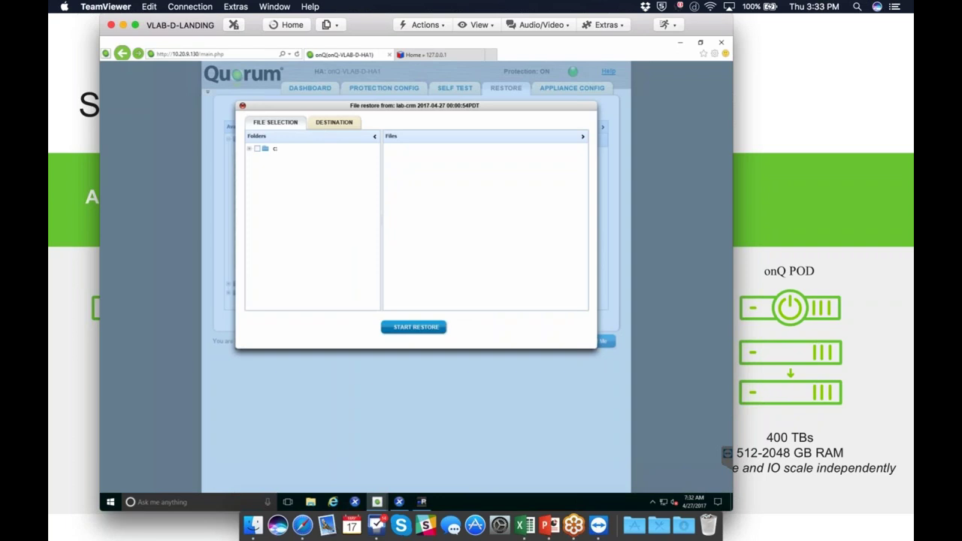
{"action": "left_click", "coordinate": [243, 105]}
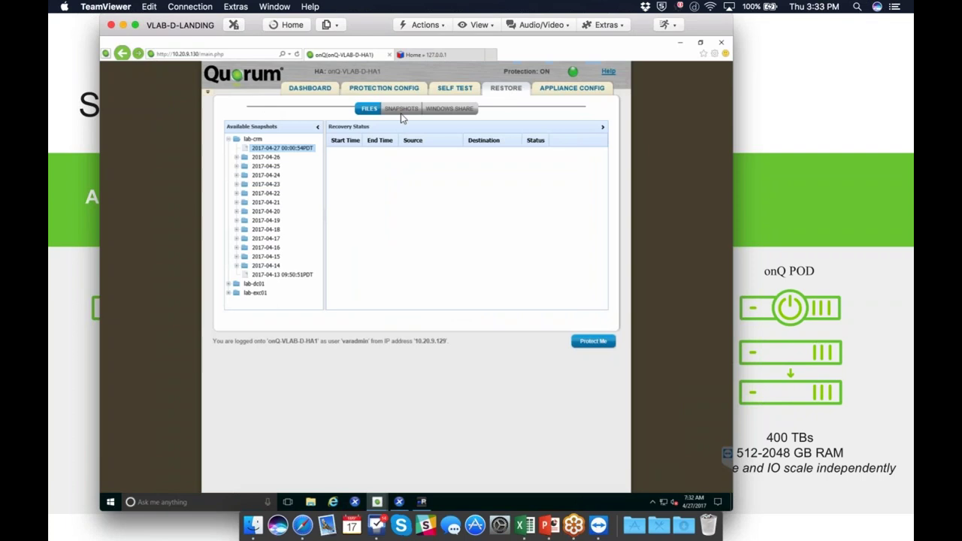
Step: View the Windows Share restore option, then the empty snapshot Failback Status table
{"action": "left_click", "coordinate": [445, 112]}
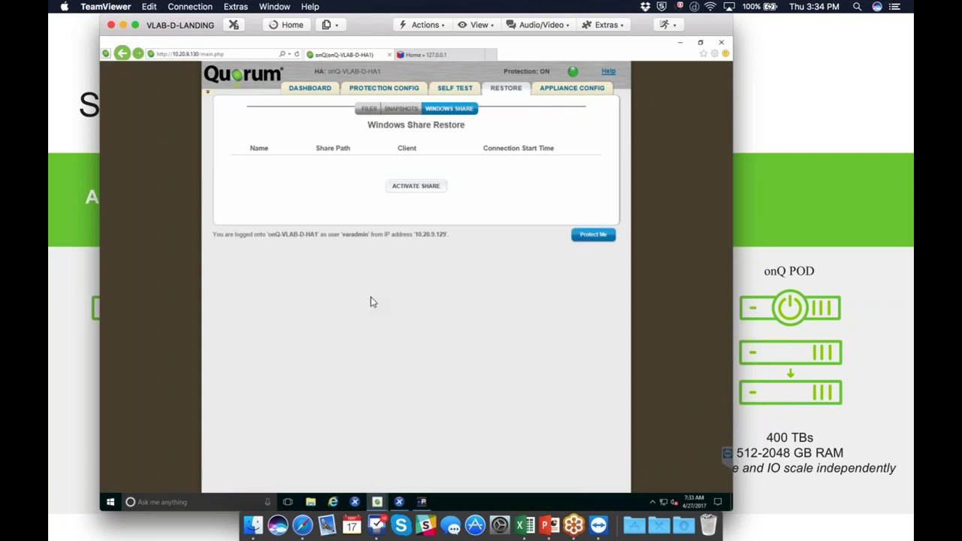
{"action": "left_click", "coordinate": [411, 113]}
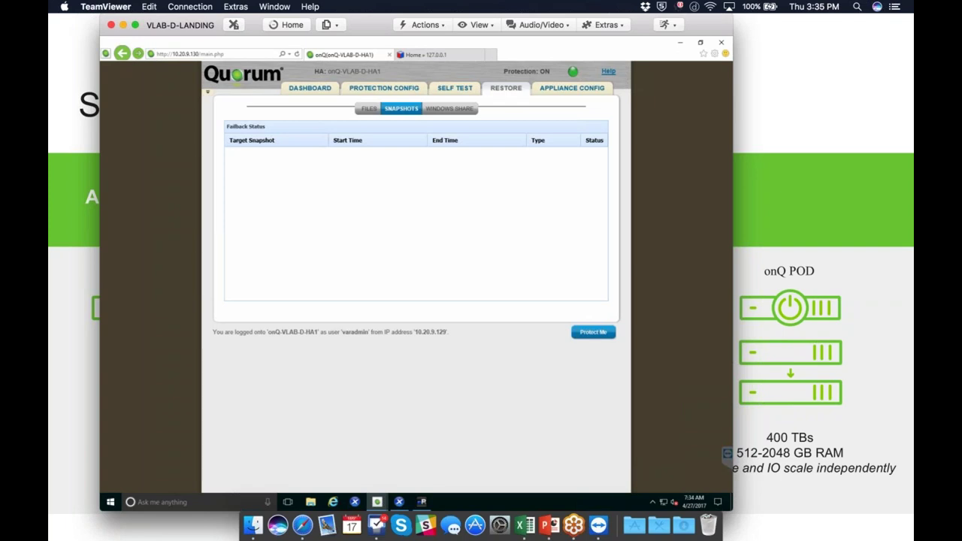
Step: Set Lab-CRM's recovery-node self-test schedule to 1:00AM and save it
{"action": "left_click", "coordinate": [456, 89]}
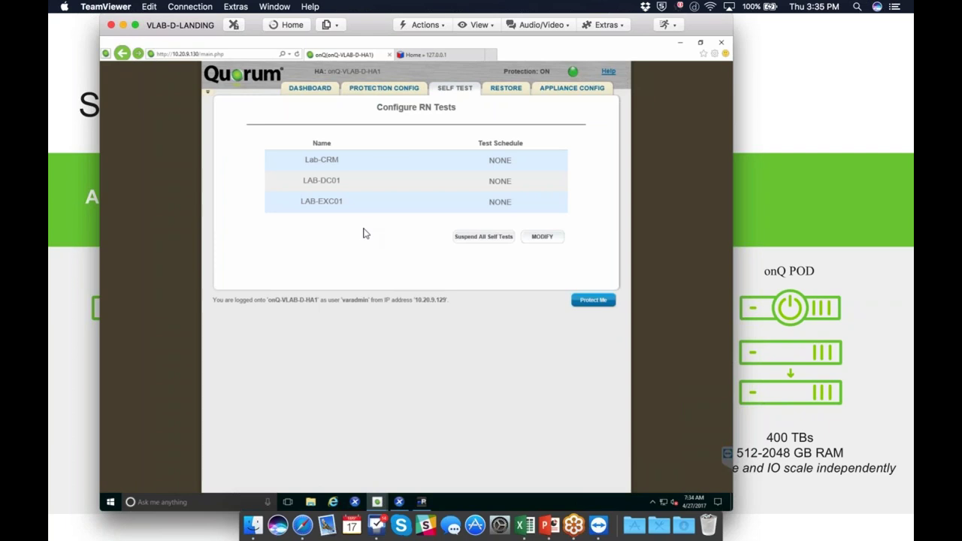
{"action": "left_click", "coordinate": [383, 158]}
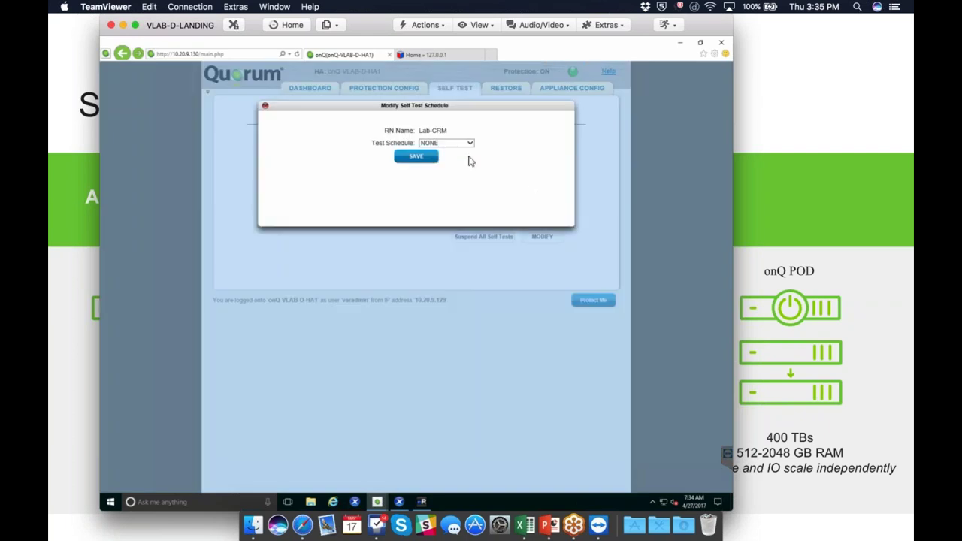
{"action": "left_click", "coordinate": [468, 143]}
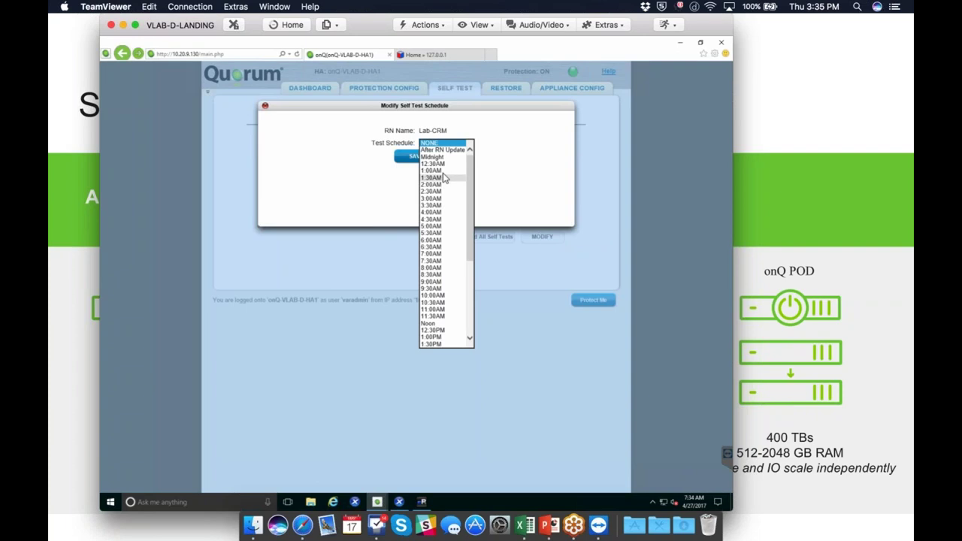
{"action": "left_click", "coordinate": [433, 171]}
{"action": "left_click", "coordinate": [416, 156]}
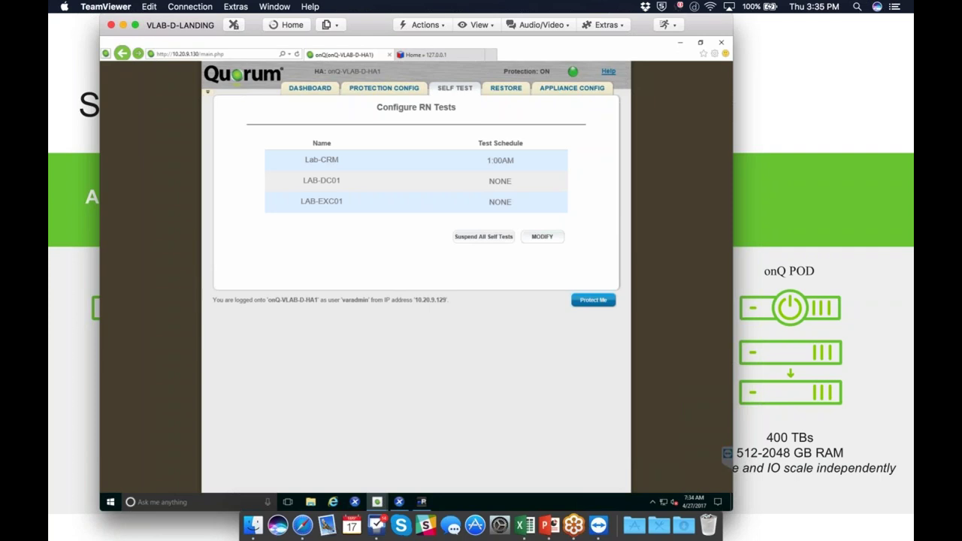
{"action": "left_click", "coordinate": [406, 89]}
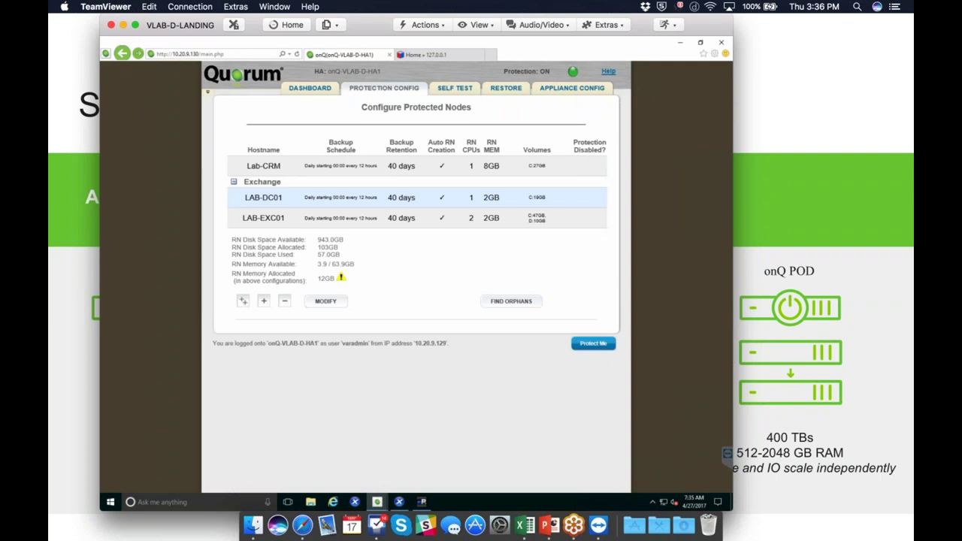
Step: Cancel Add Protected Nodes, inspect Lab-CRM's CPU and 8GB RN memory settings, return to Dashboard
{"action": "left_click", "coordinate": [242, 301]}
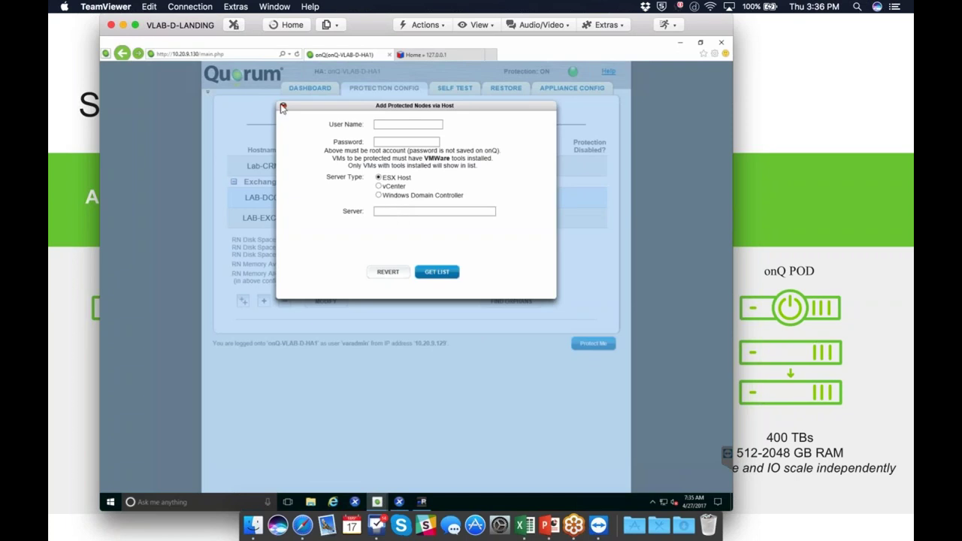
{"action": "left_click", "coordinate": [282, 107]}
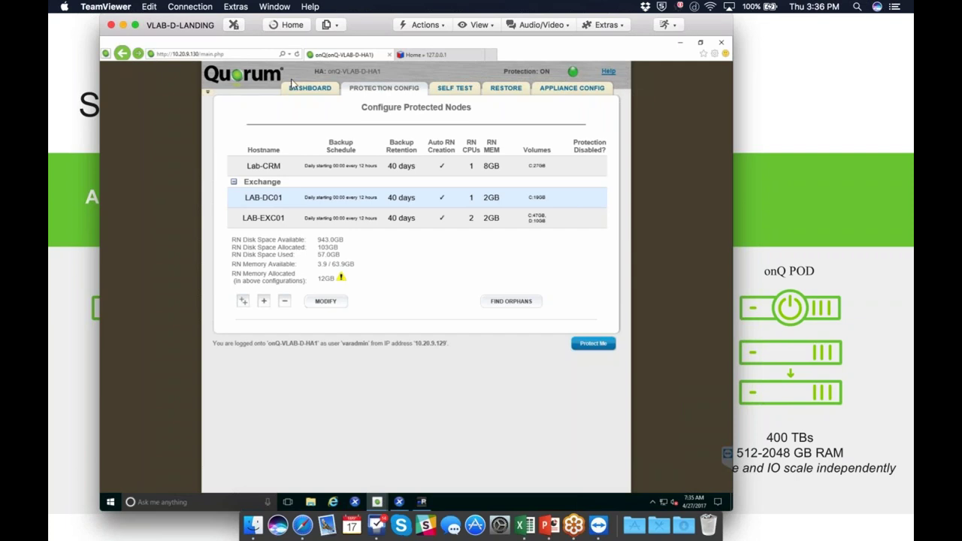
{"action": "left_click", "coordinate": [308, 167]}
{"action": "left_click", "coordinate": [326, 302]}
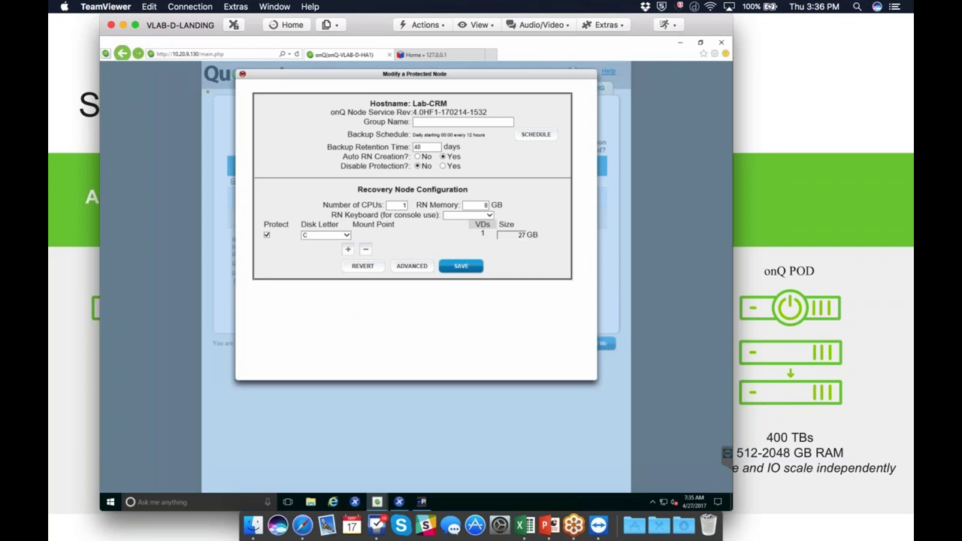
{"action": "left_click", "coordinate": [398, 206]}
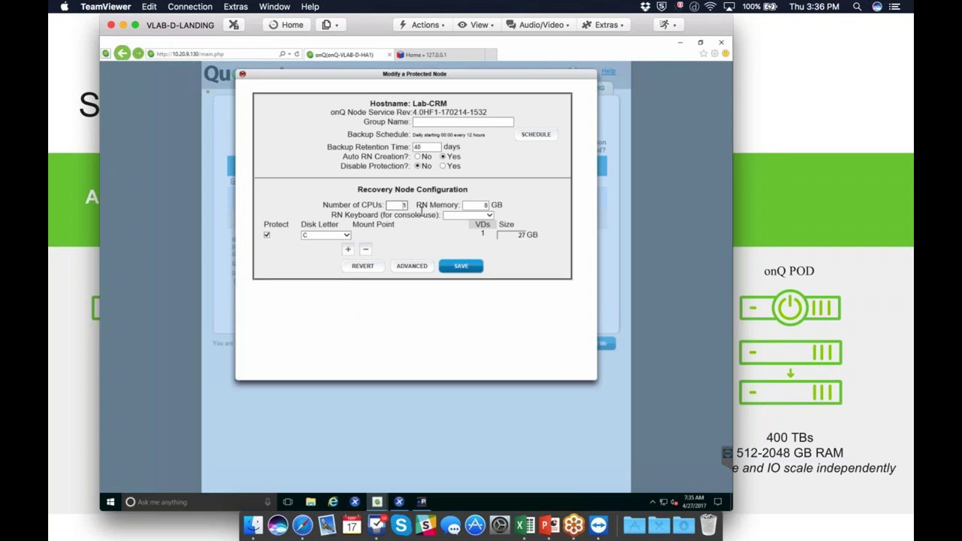
{"action": "double_click", "coordinate": [485, 205]}
{"action": "left_click", "coordinate": [242, 74]}
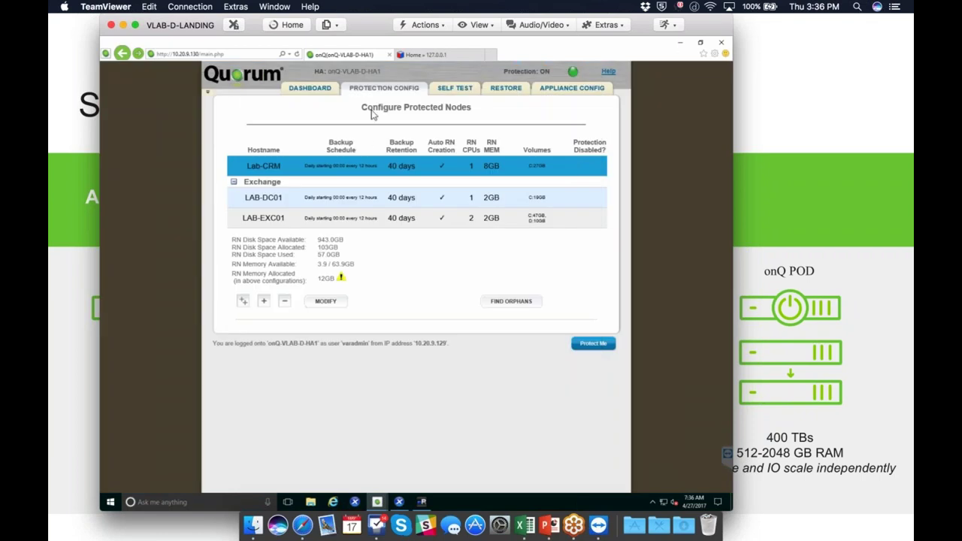
{"action": "left_click", "coordinate": [309, 88]}
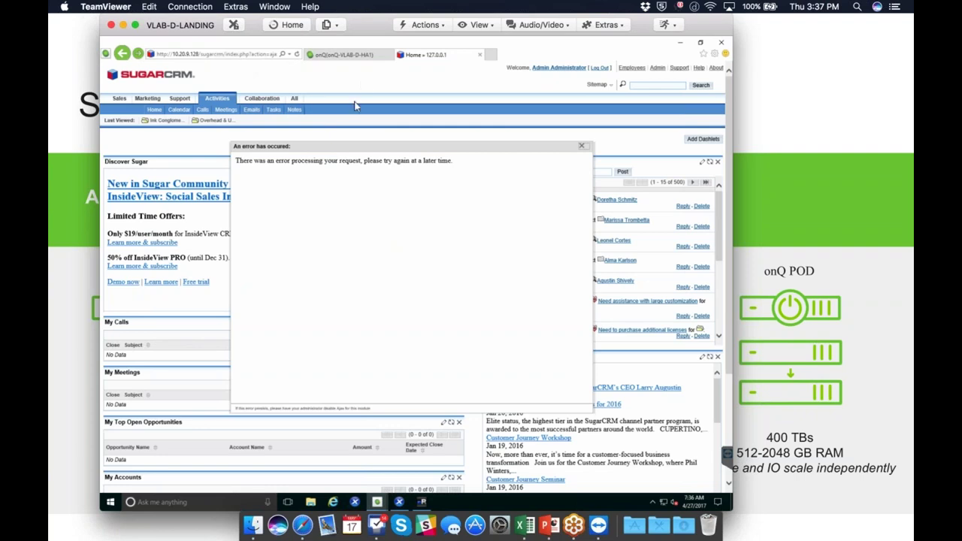
Step: Reload the expired SugarCRM page and log in using the browser's saved administrator credentials
{"action": "left_click", "coordinate": [225, 54]}
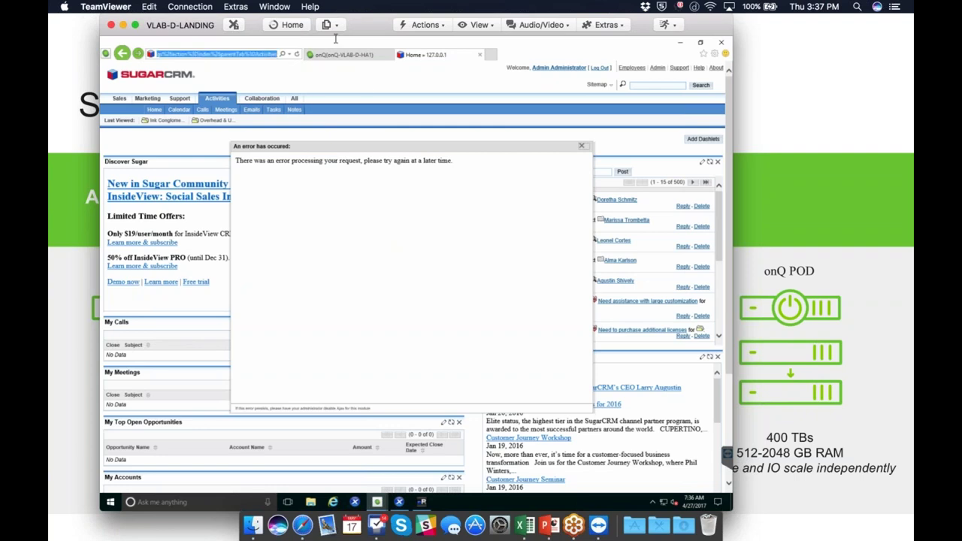
{"action": "left_click", "coordinate": [298, 56]}
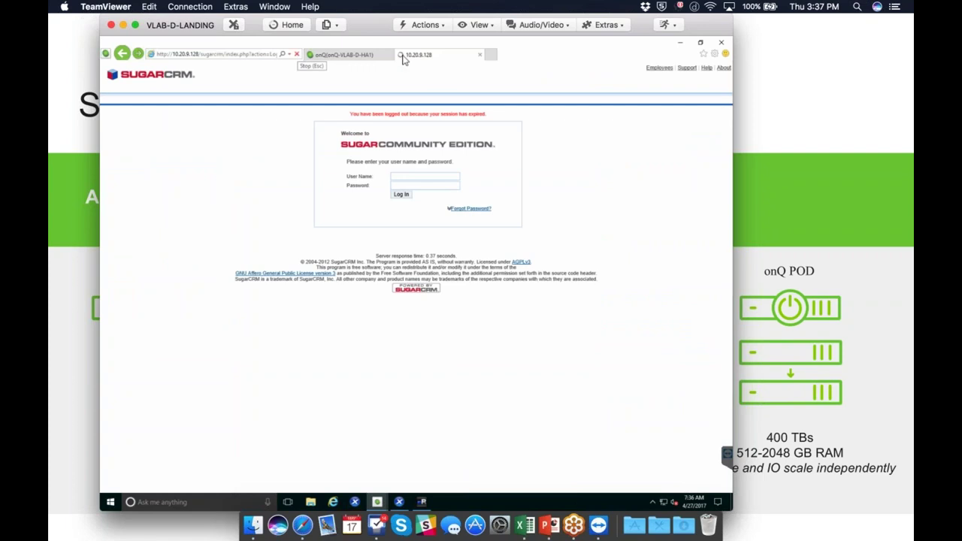
{"action": "left_click", "coordinate": [415, 177]}
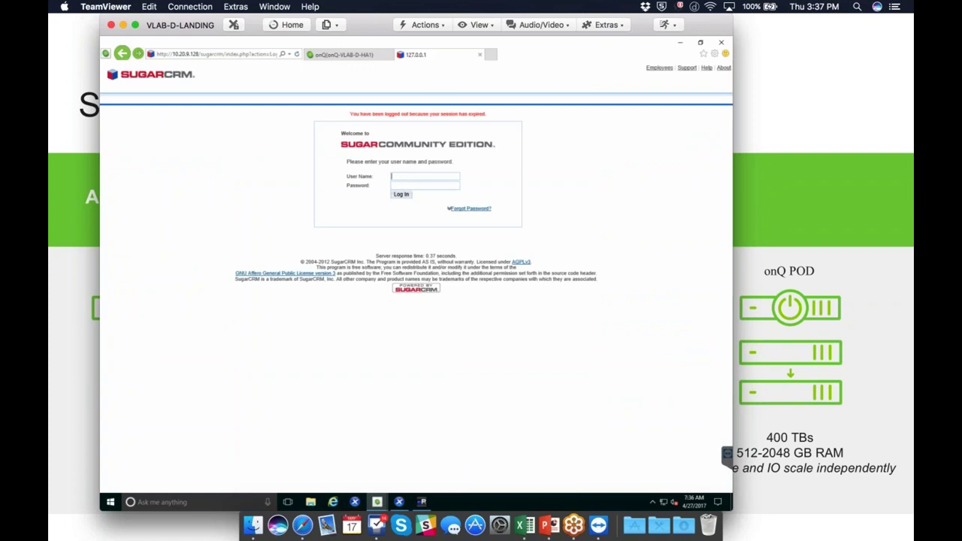
{"action": "key", "text": "Down"}
{"action": "key", "text": "Return"}
{"action": "left_click", "coordinate": [401, 195]}
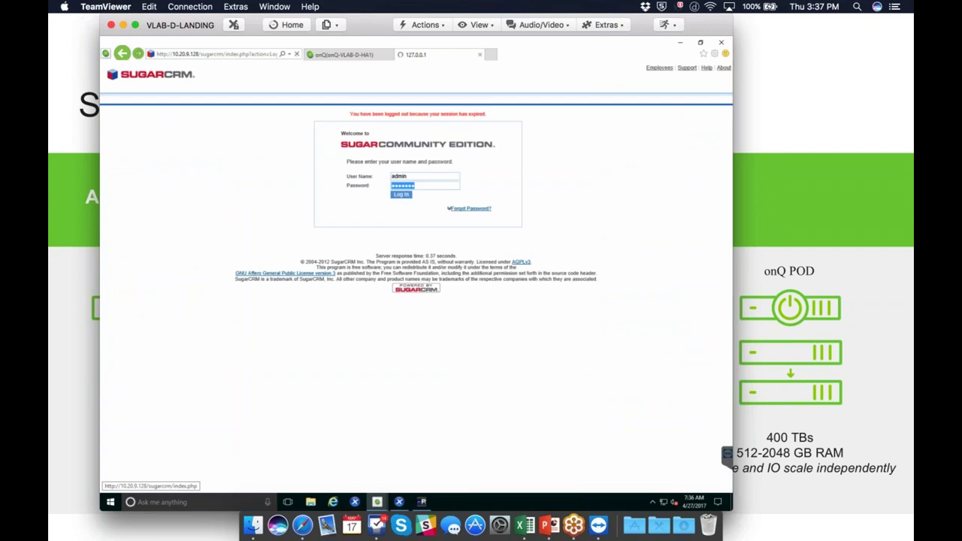